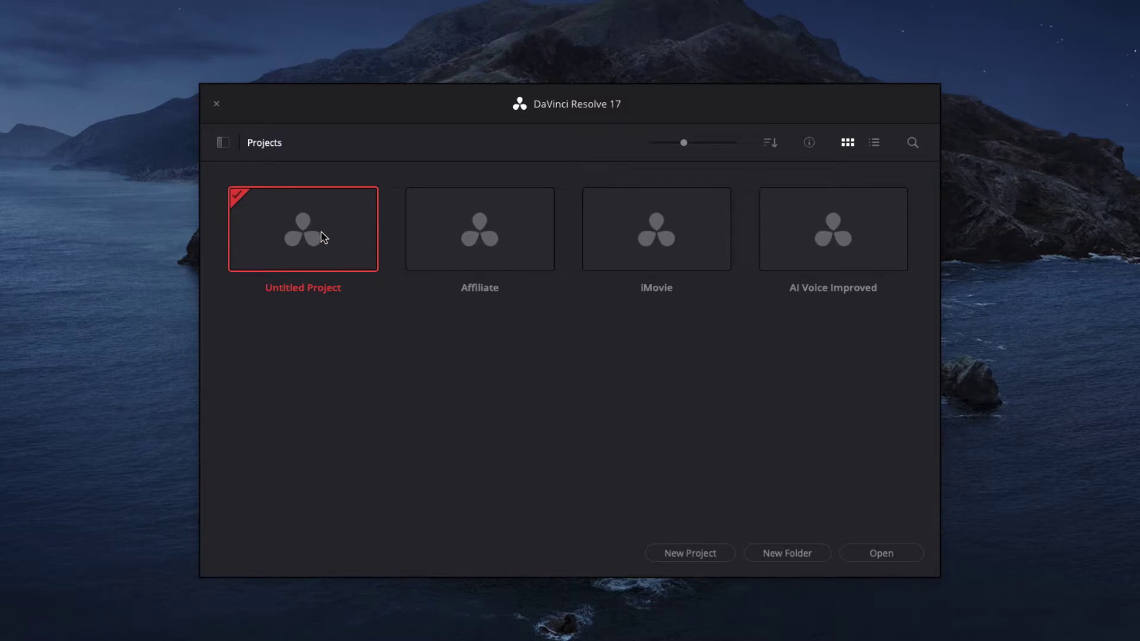
Open Untitled Project on the Edit page, toggle the Media Pool, and bring up the File menu.
double_click(323, 237)
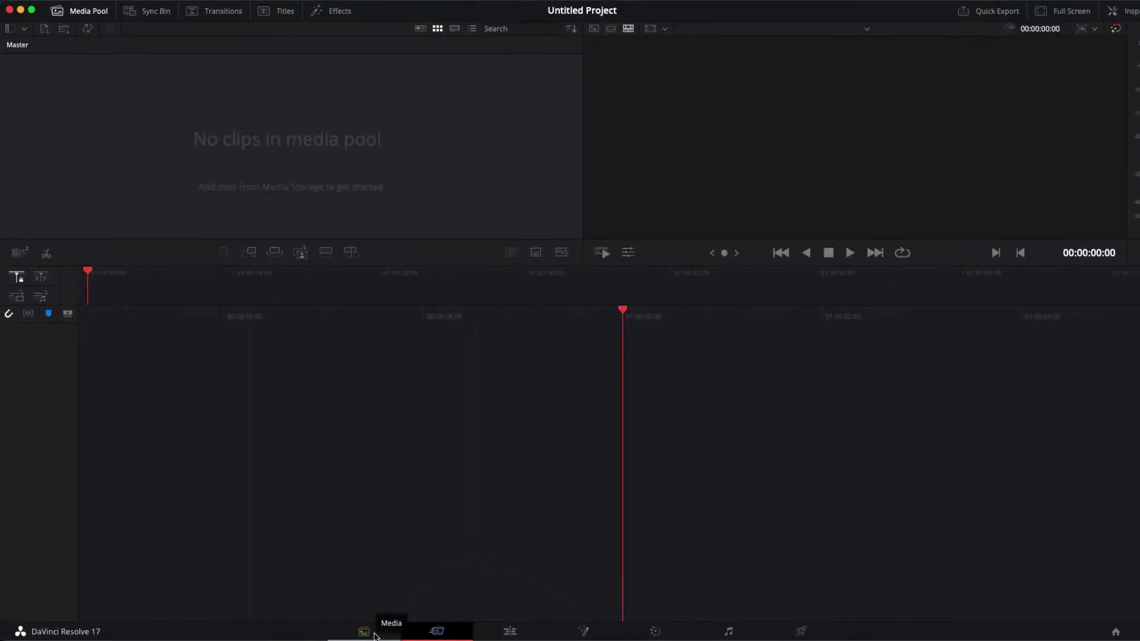
click(373, 634)
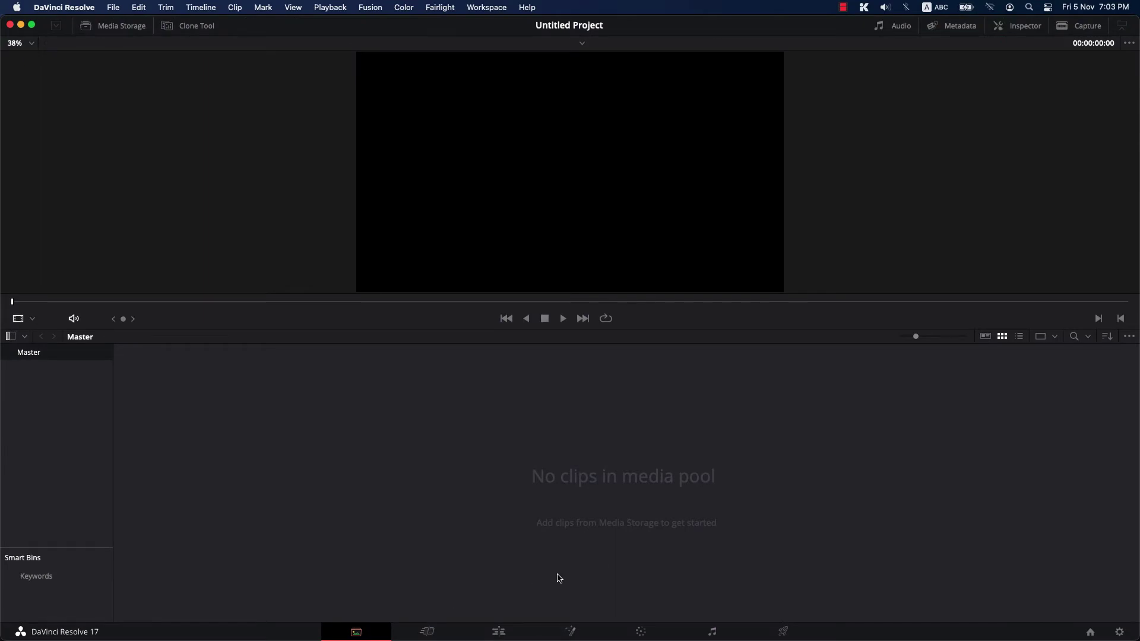
click(499, 632)
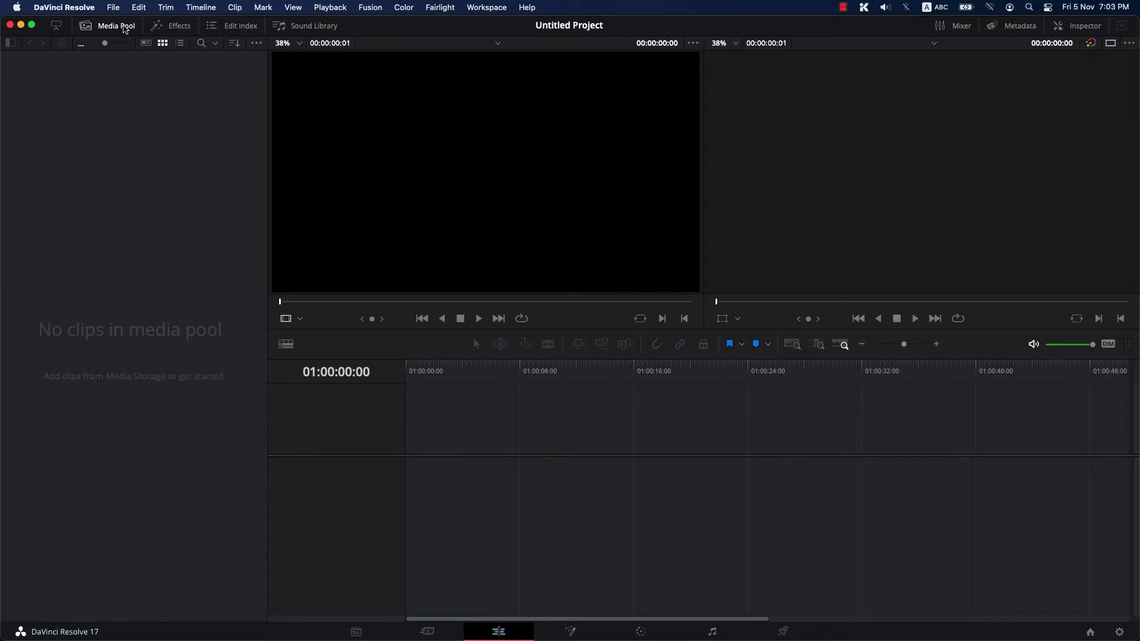
click(113, 25)
click(124, 27)
click(125, 27)
click(125, 27)
click(117, 8)
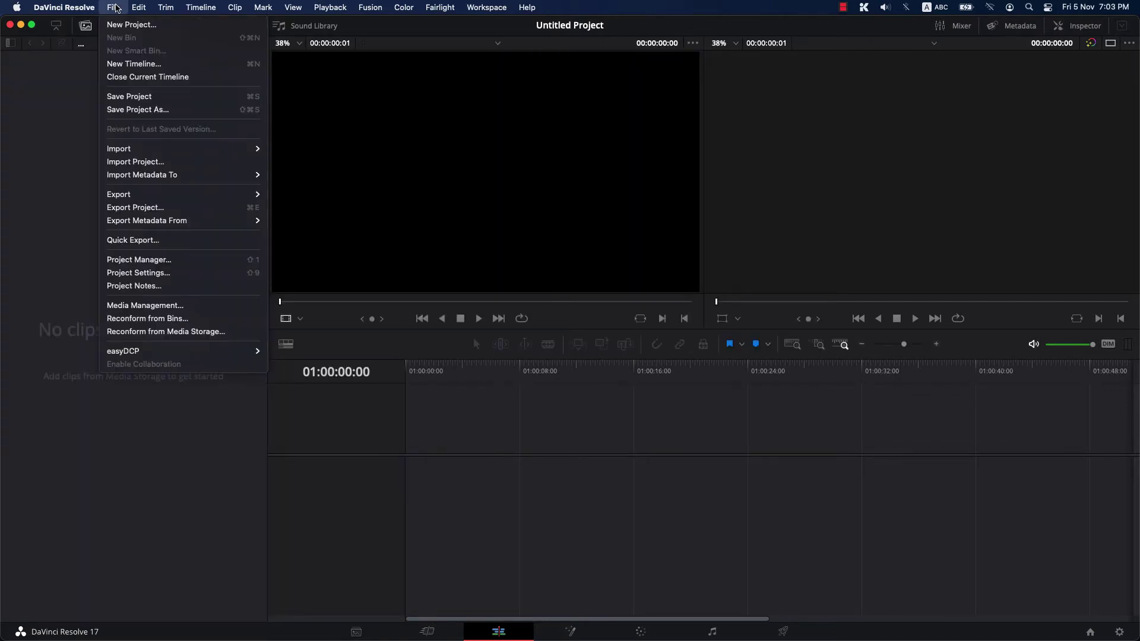
Import track 1.wav from the Sample folder through File > Import > Media.
mouse_move(157, 149)
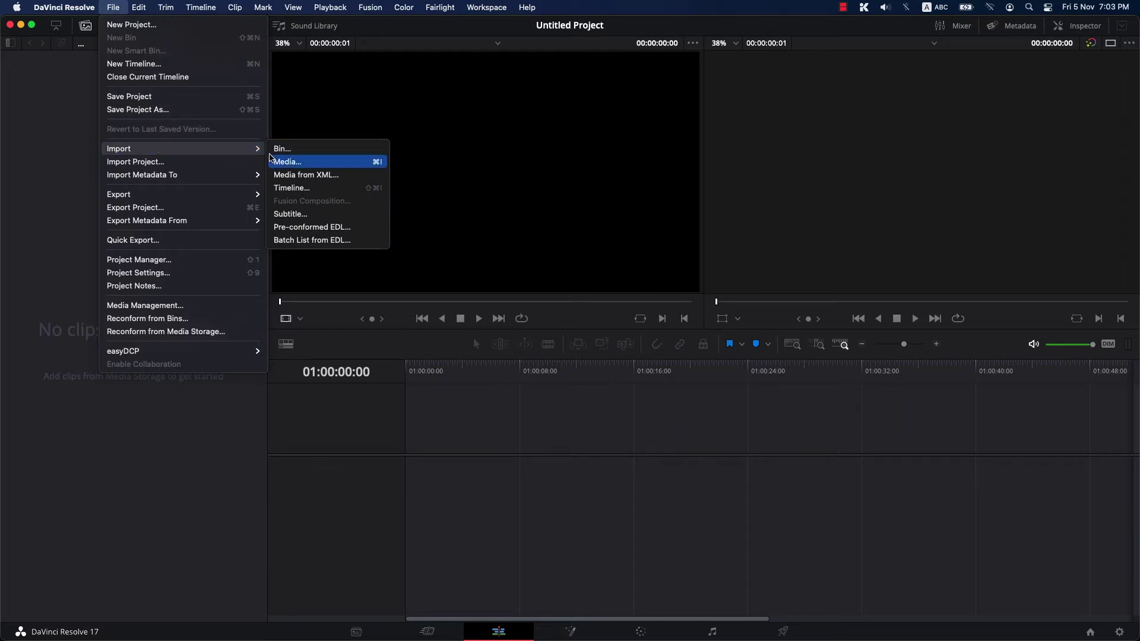
click(284, 166)
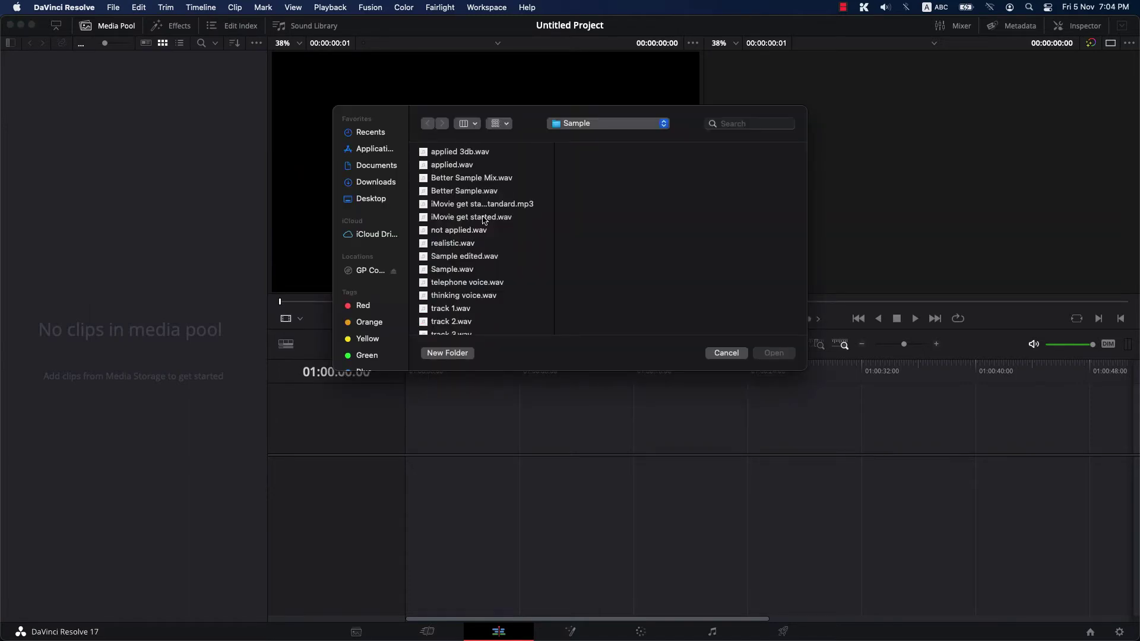
scroll(484, 220, down, 1)
click(449, 297)
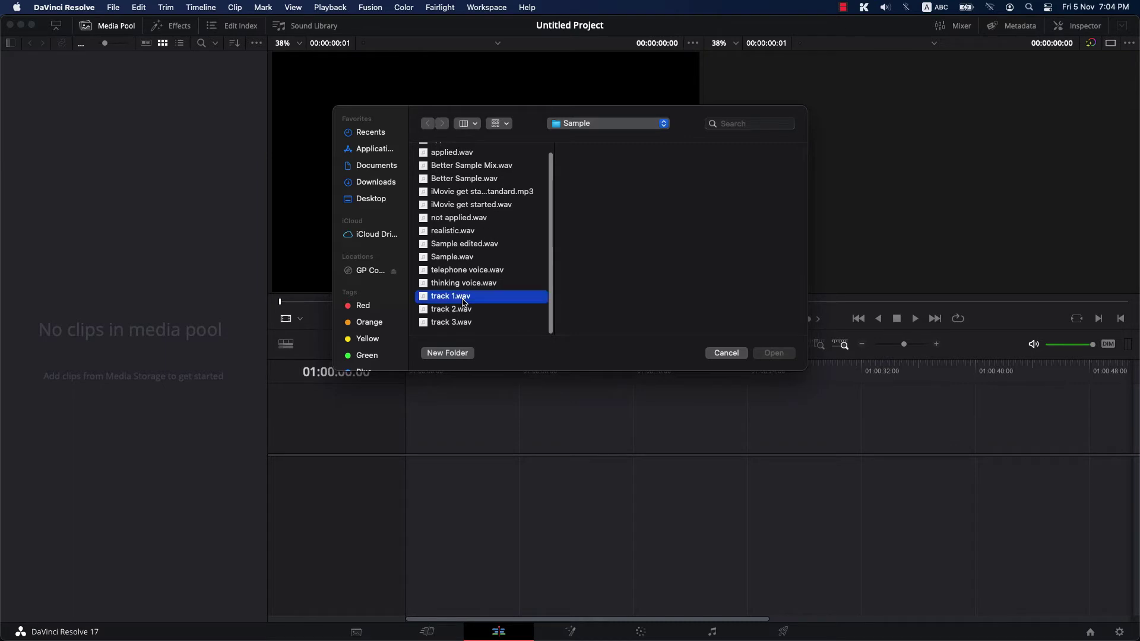
double_click(449, 296)
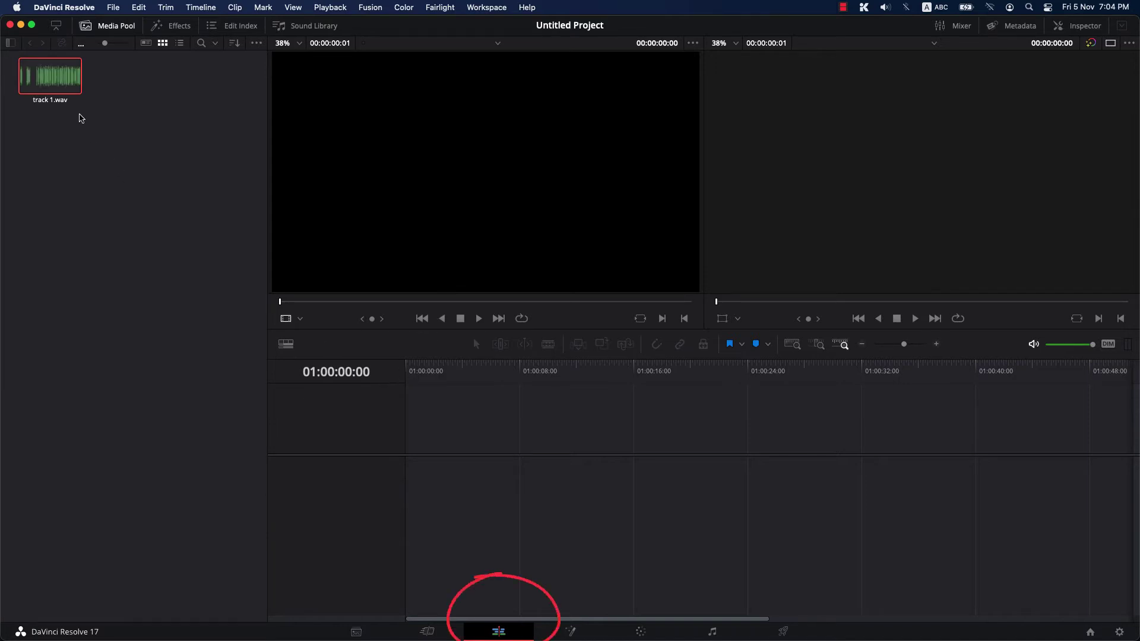
Preview track 1.wav, then drag it onto audio track A1 starting at 01:00:00:00.
double_click(51, 84)
drag(52, 84, 342, 482)
drag(399, 456, 542, 519)
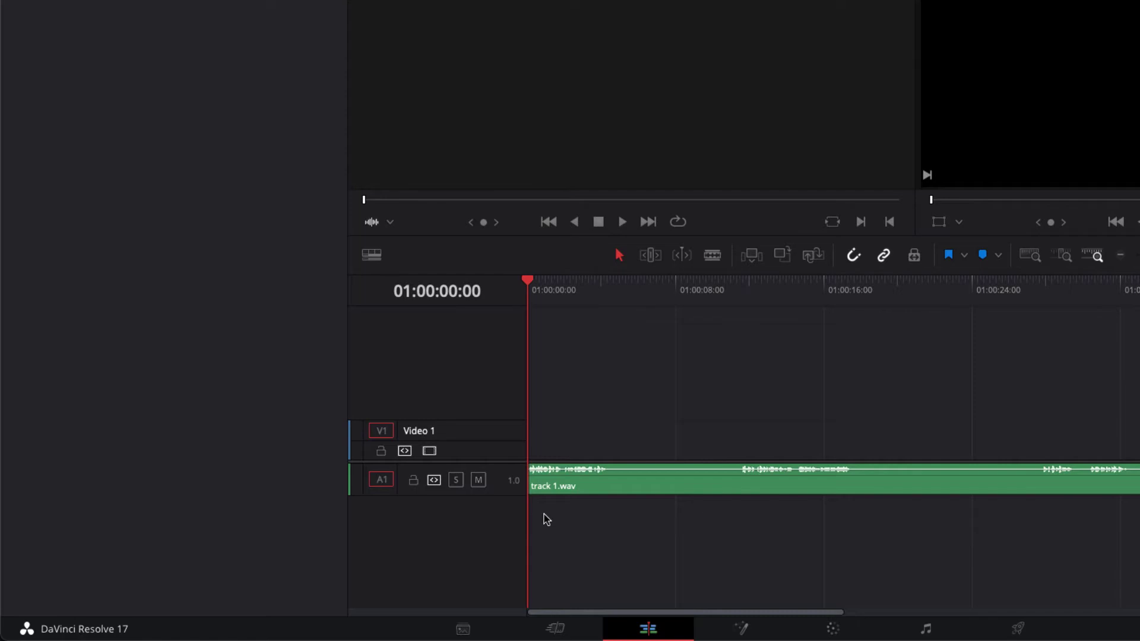
On the Fairlight page, select the track 1.wav clip on A1 and show the Effects library.
click(918, 632)
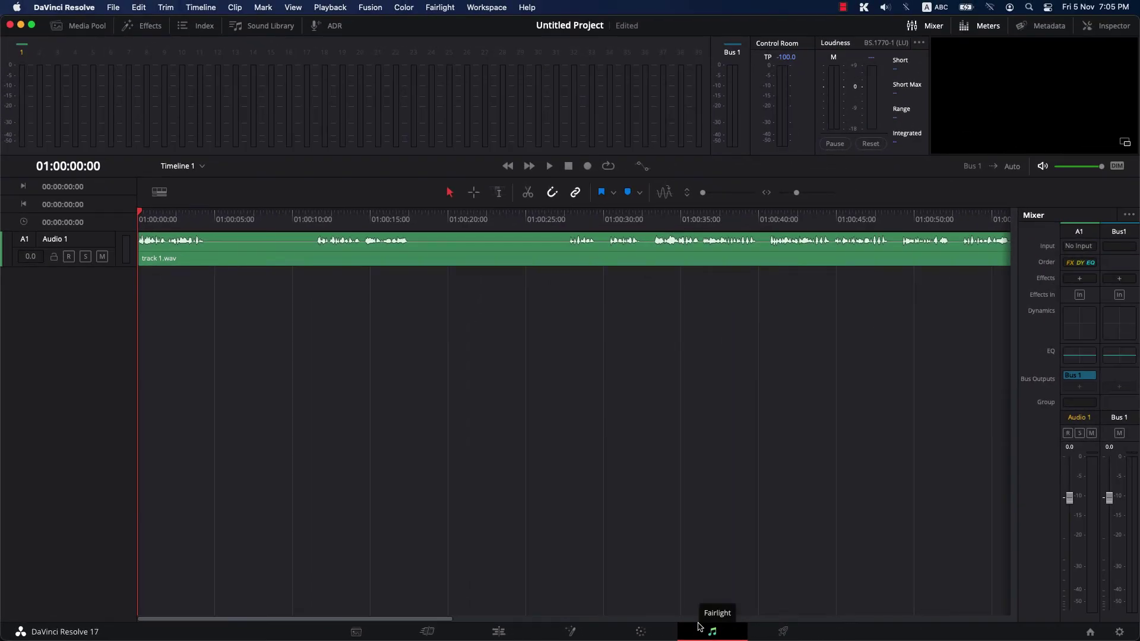
click(350, 258)
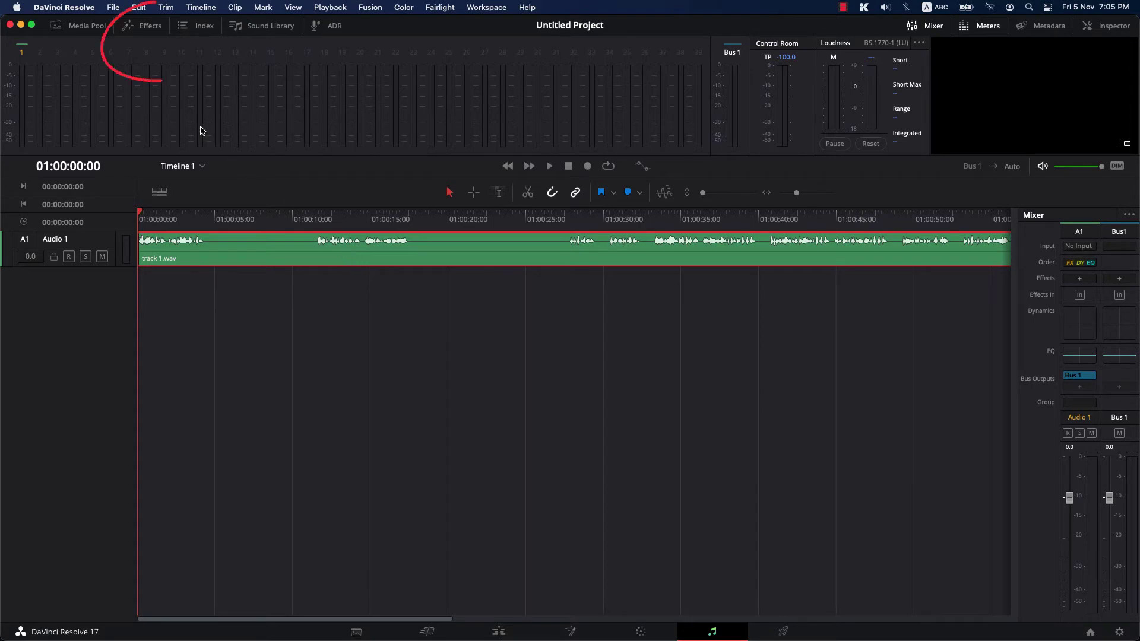
click(149, 27)
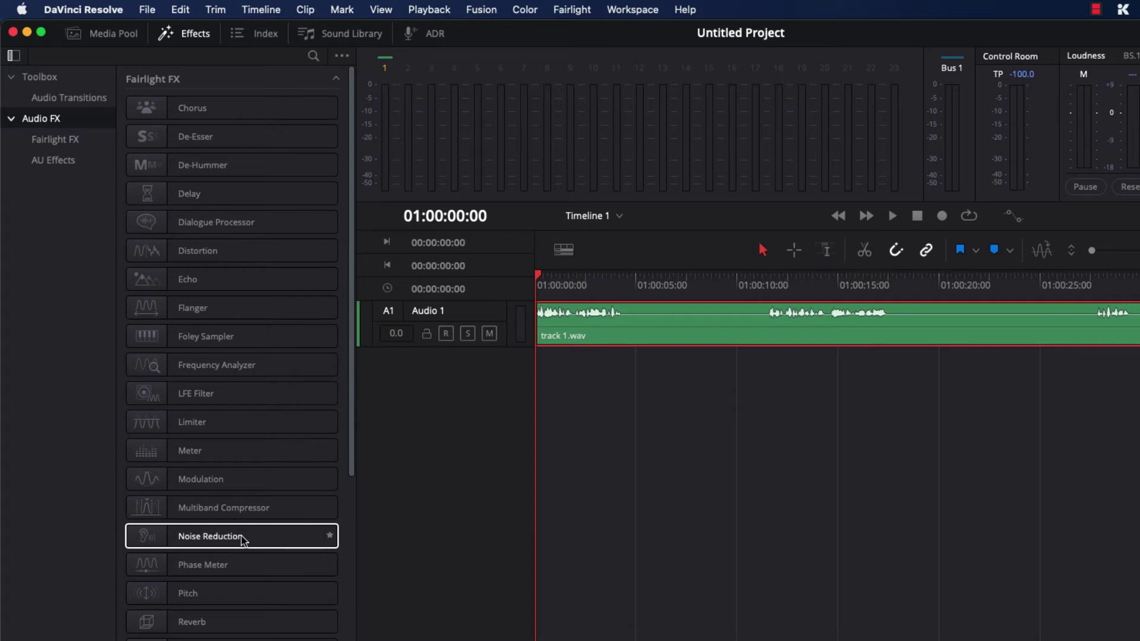
Drop Noise Reduction onto track 1.wav, A/B its power toggle, and choose Auto Speech Mode.
drag(262, 542, 678, 341)
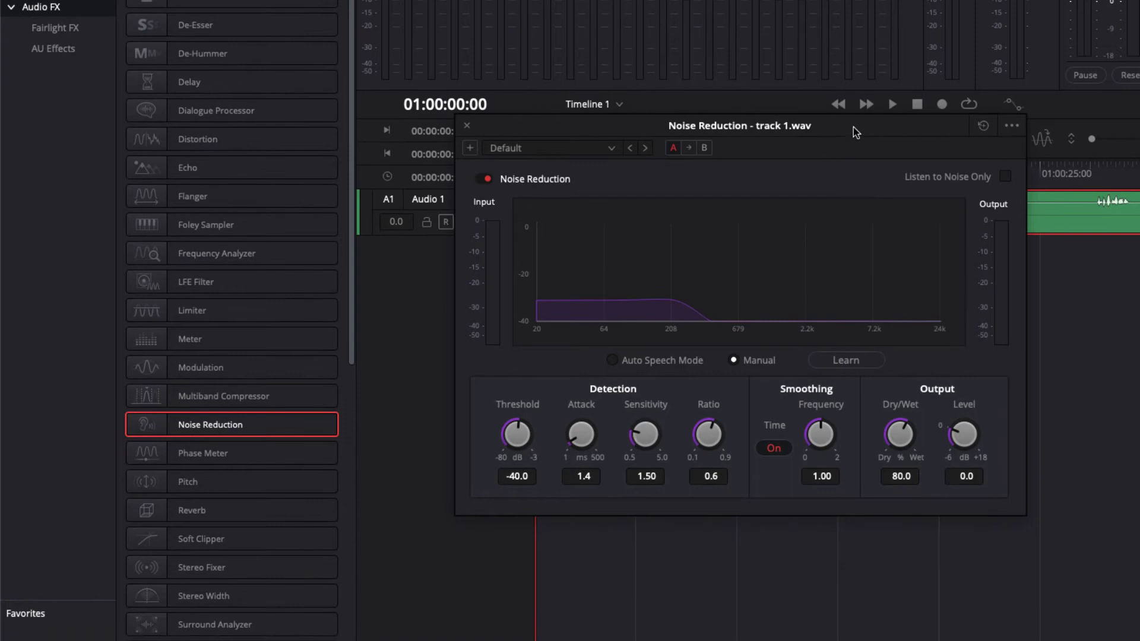
drag(853, 126, 845, 252)
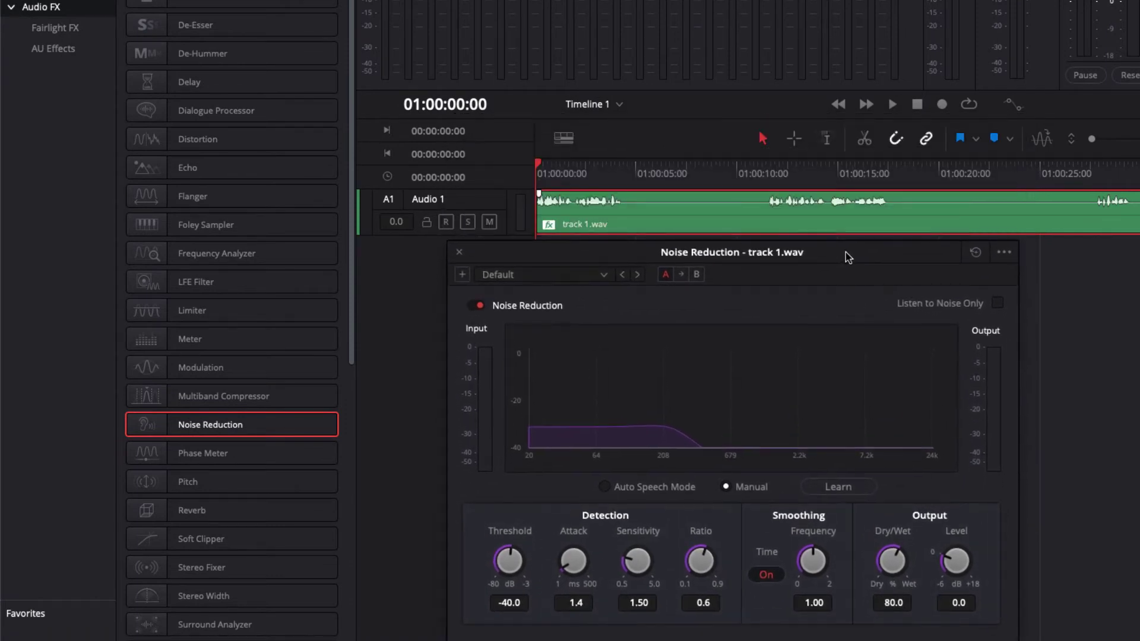
click(476, 305)
click(474, 305)
click(474, 304)
click(478, 306)
click(637, 486)
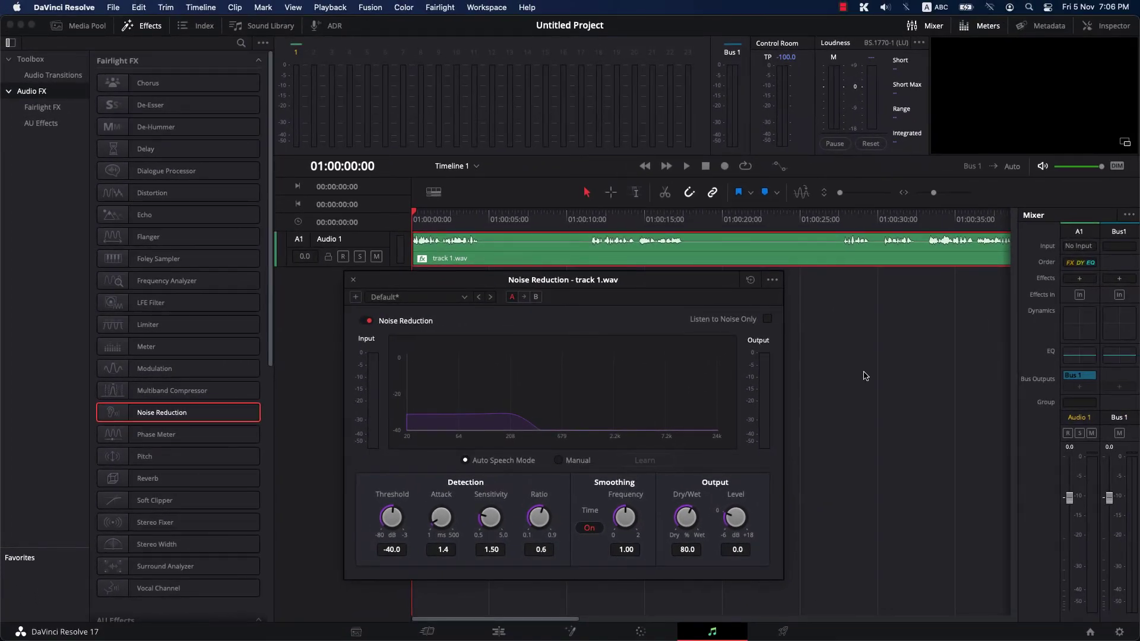
Switch off the Audio 1 equalizer from the Mixer's EQ window, then close it.
double_click(1075, 359)
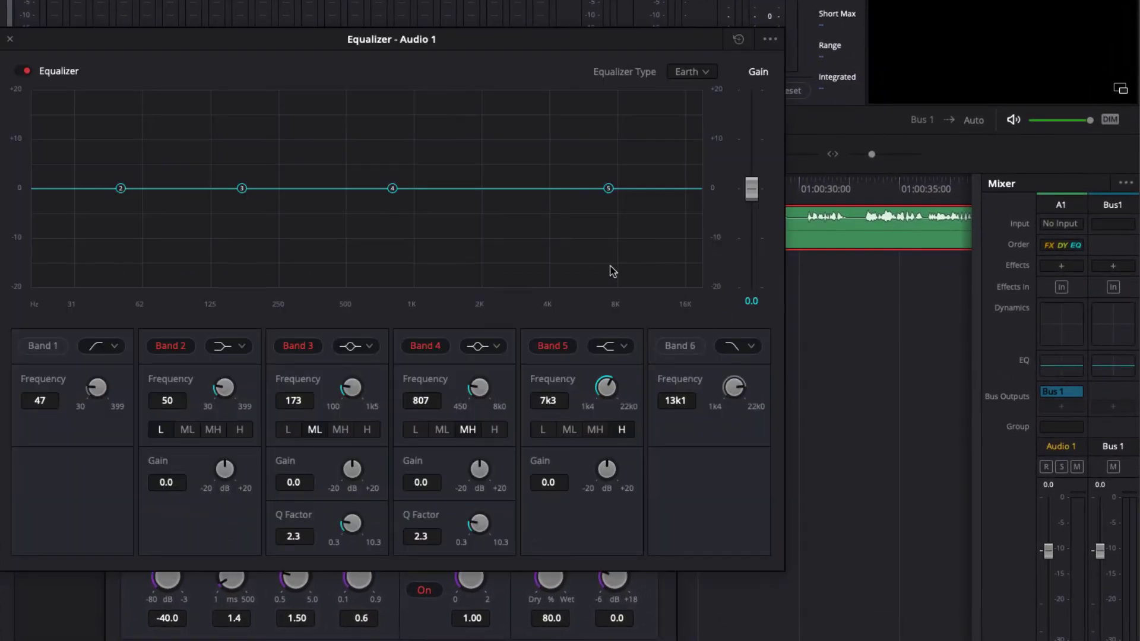
click(22, 72)
click(10, 39)
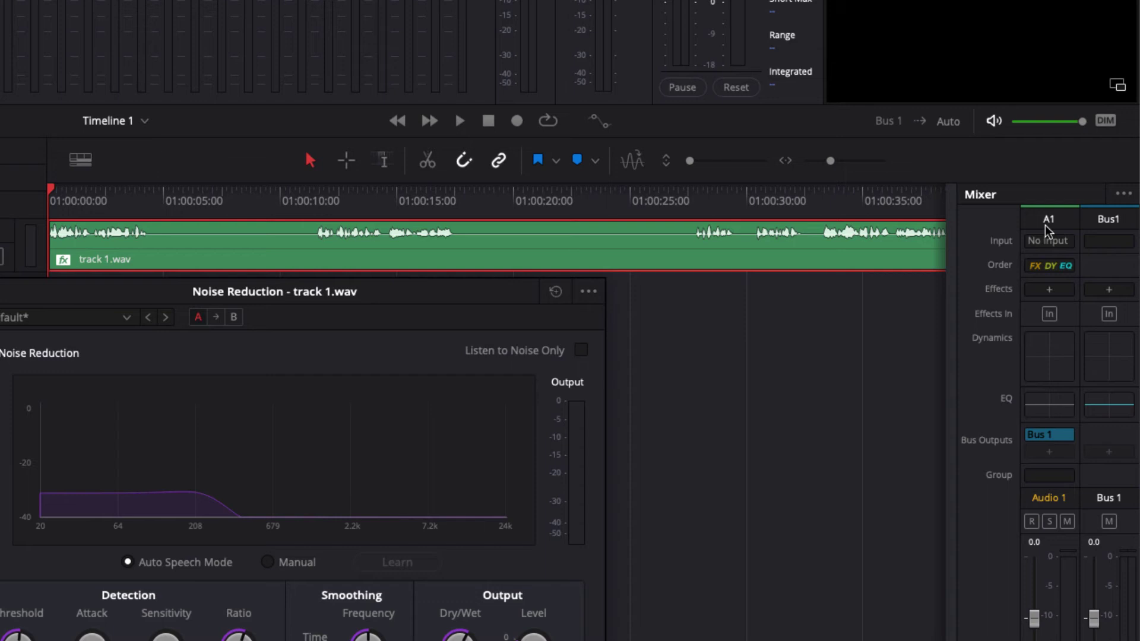
click(1050, 291)
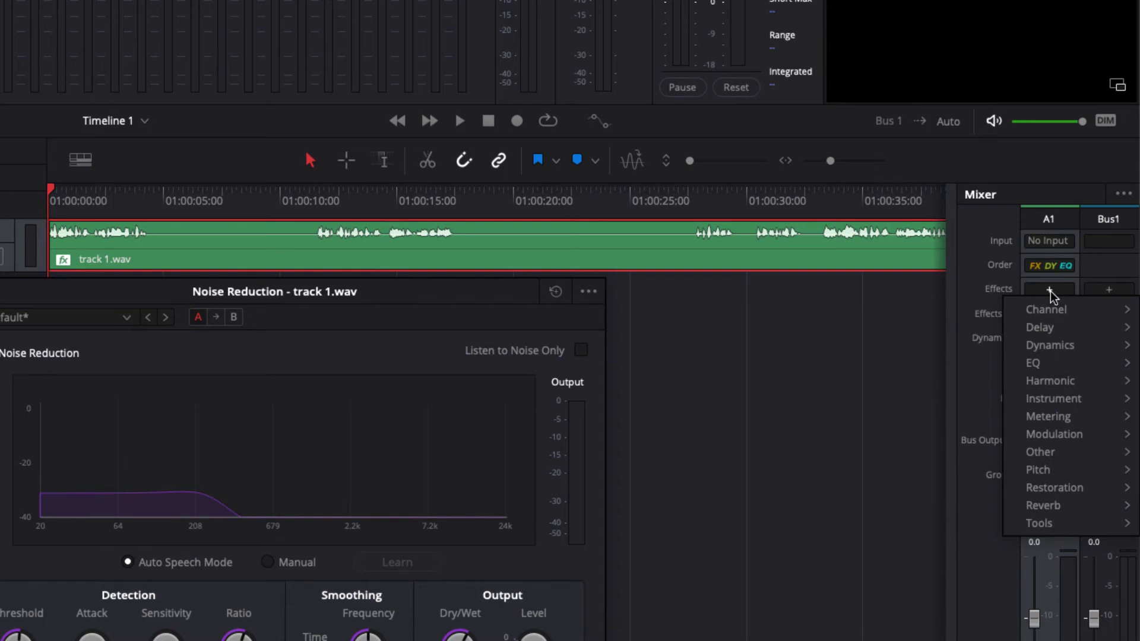
mouse_move(1051, 330)
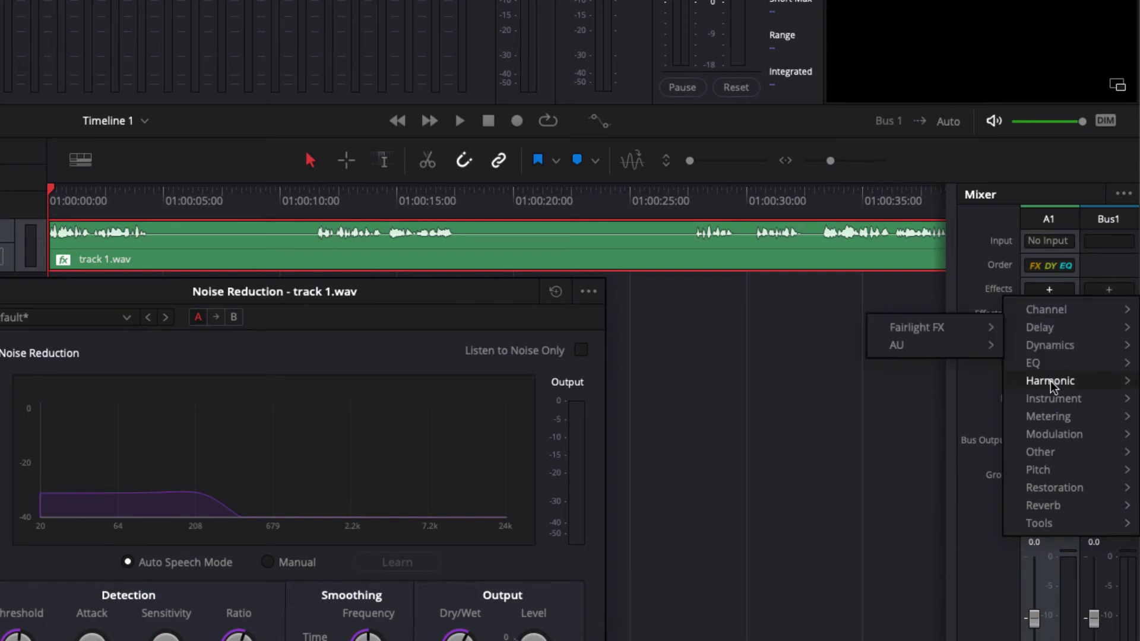
mouse_move(1050, 386)
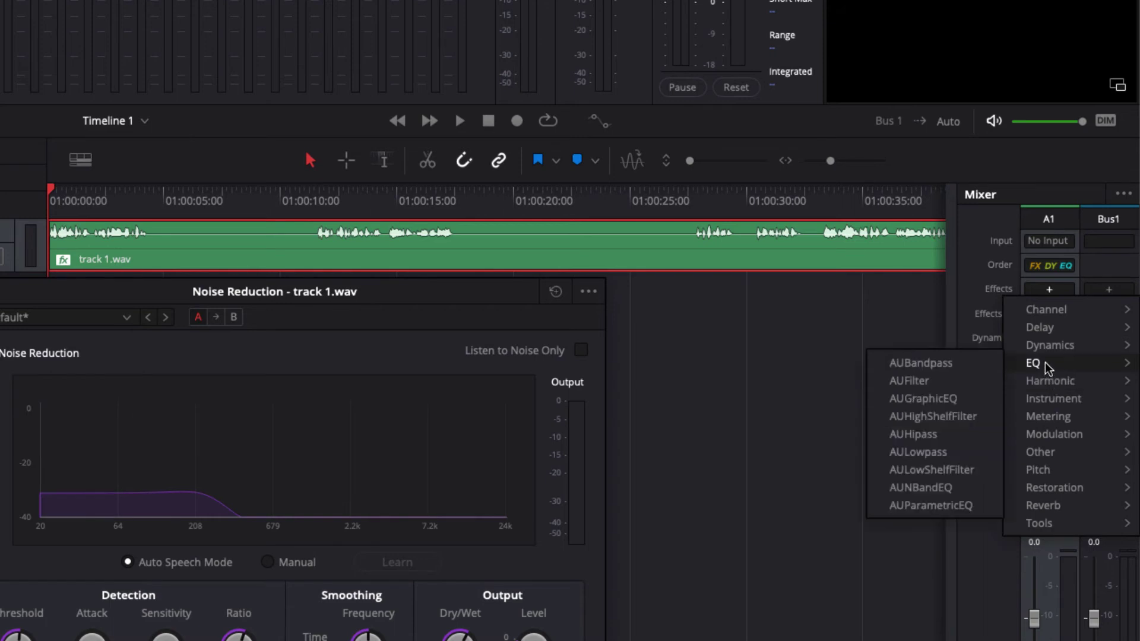
click(883, 323)
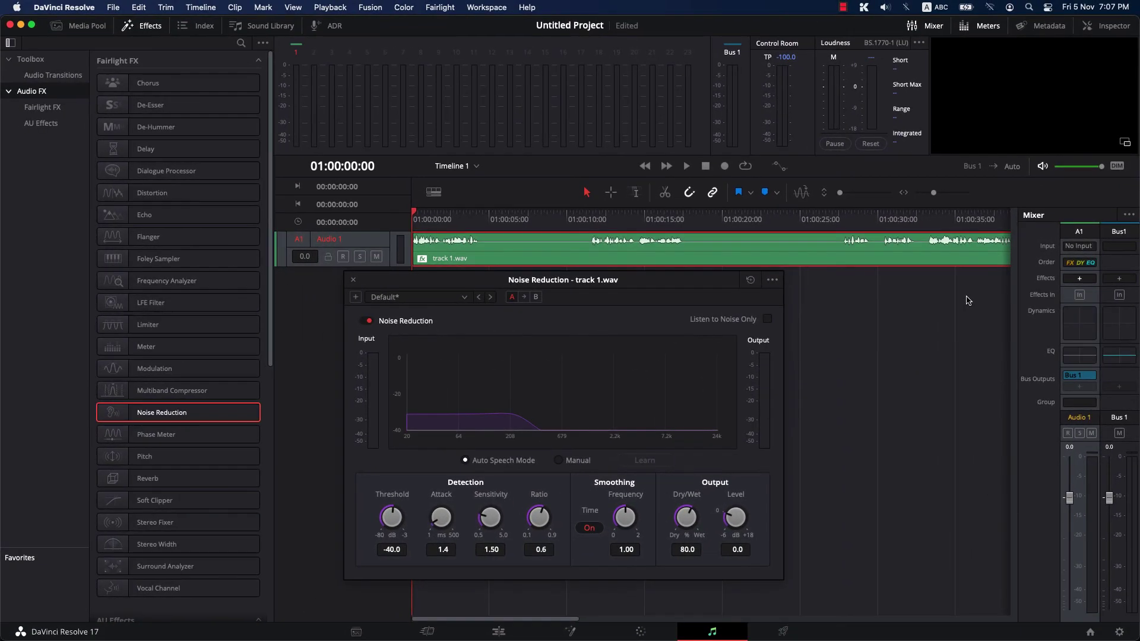
Play the denoised track 1.wav for about seventeen seconds, then stop.
key(space)
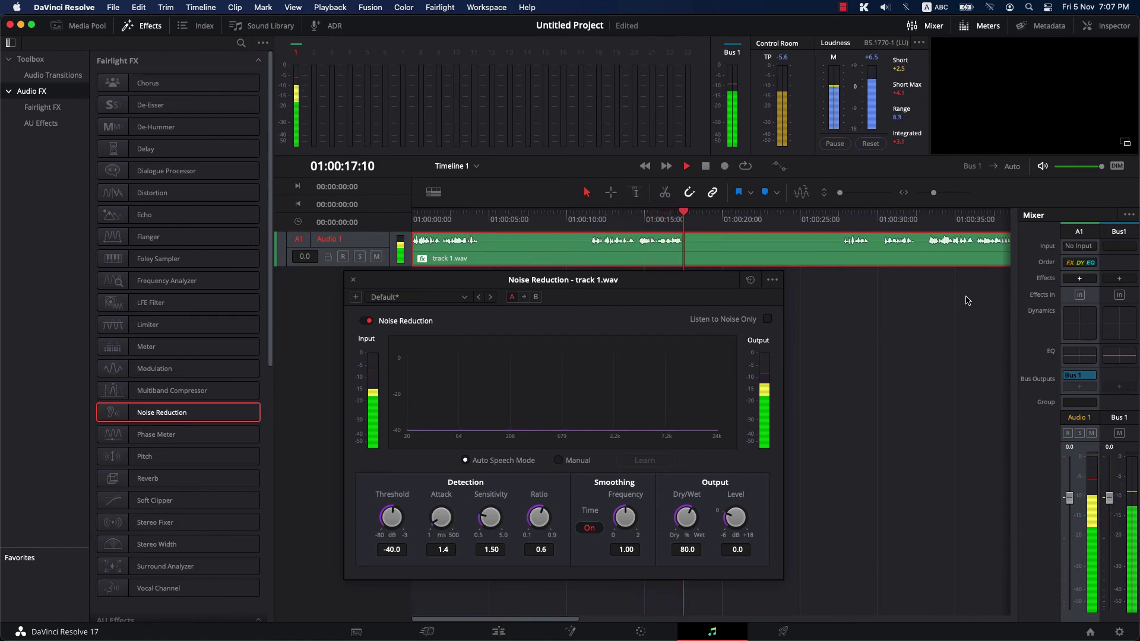
key(space)
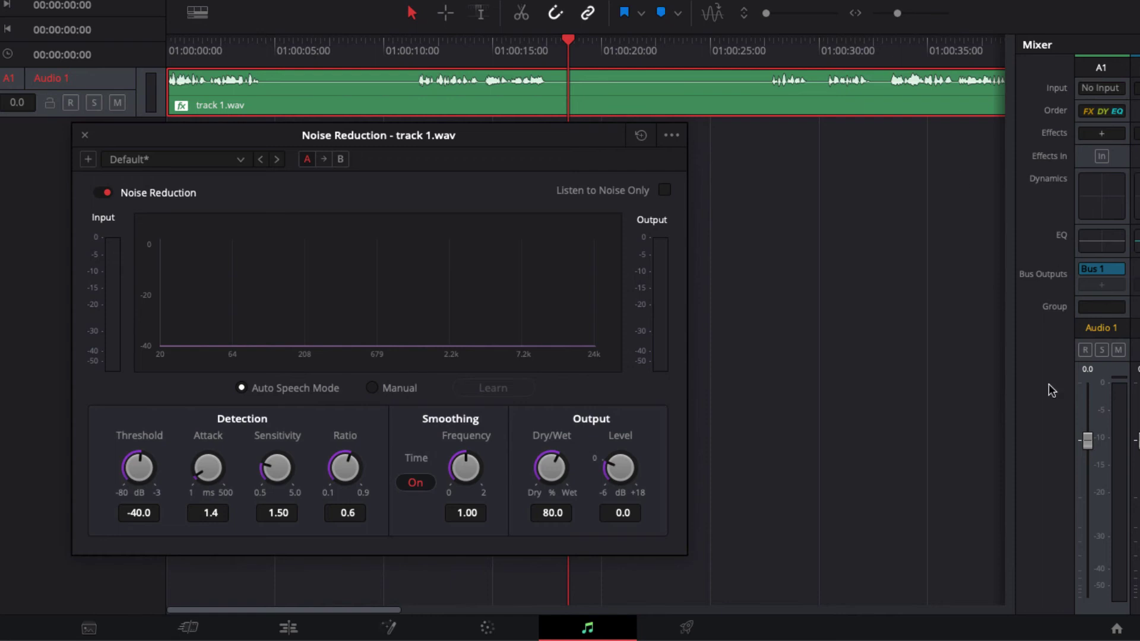
On the Deliver page, disable video and export audio as Wave from Timeline Track 1.
click(703, 632)
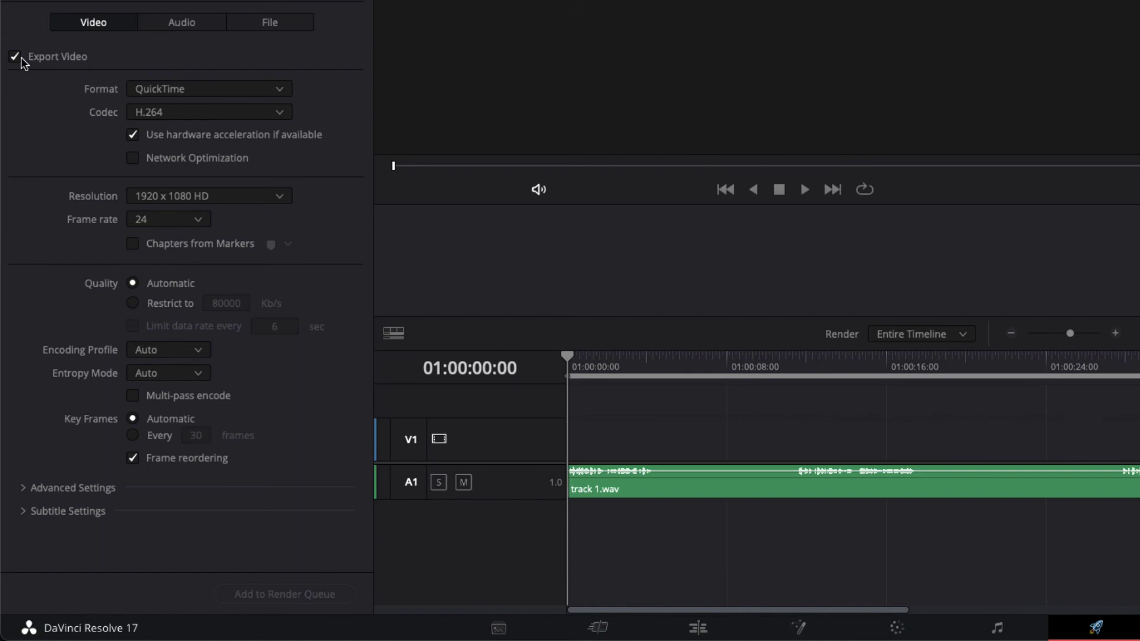
click(14, 56)
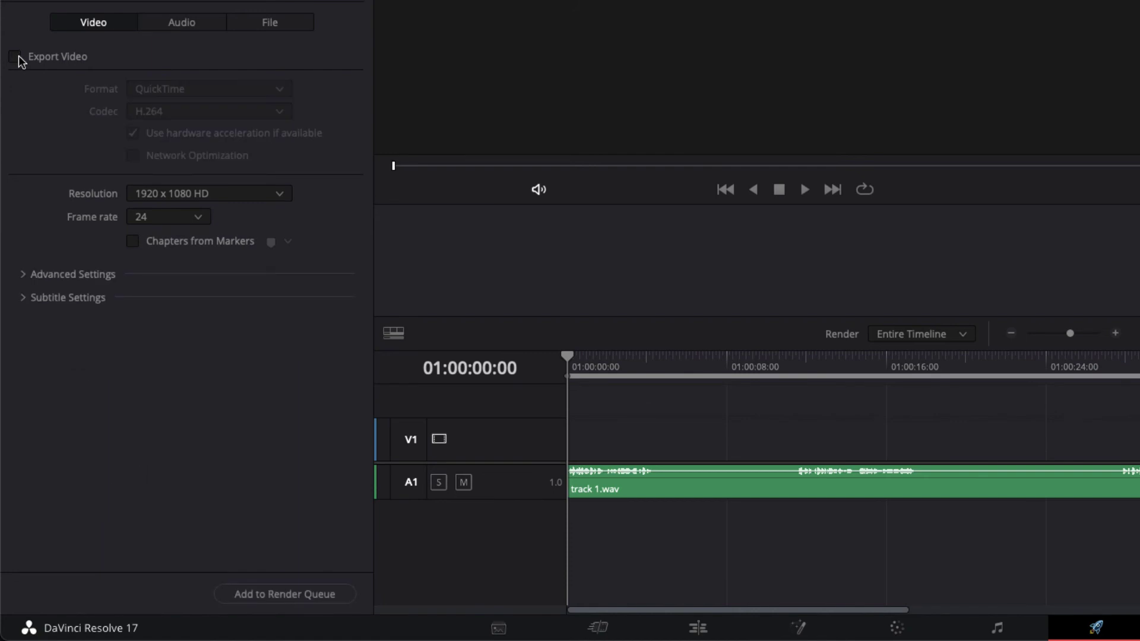
click(191, 26)
click(233, 90)
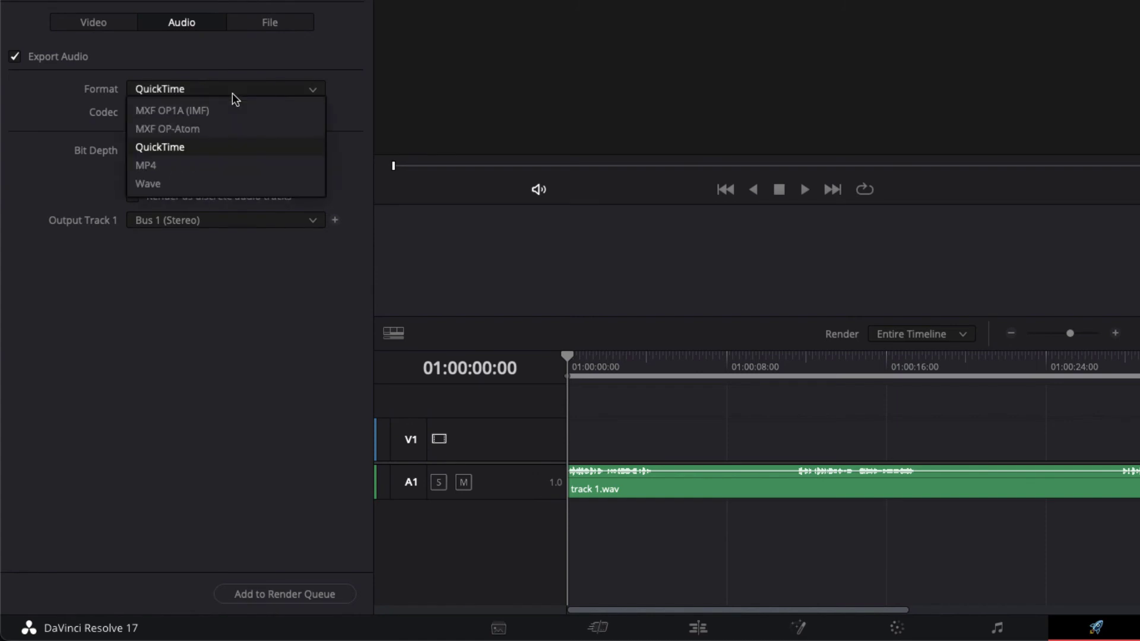
click(178, 183)
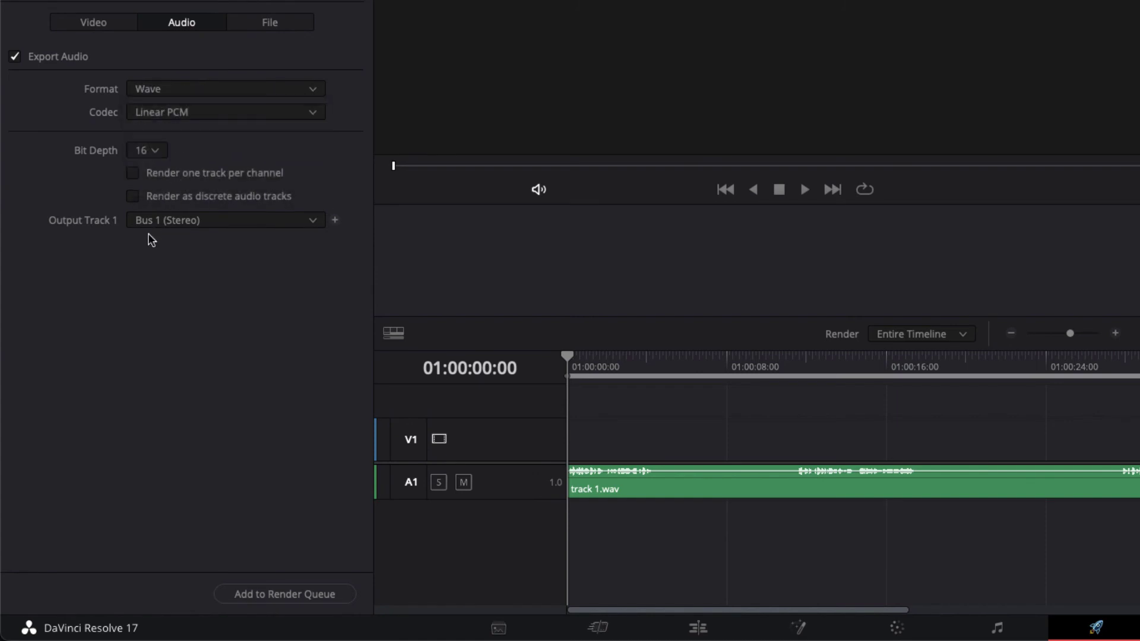
click(261, 222)
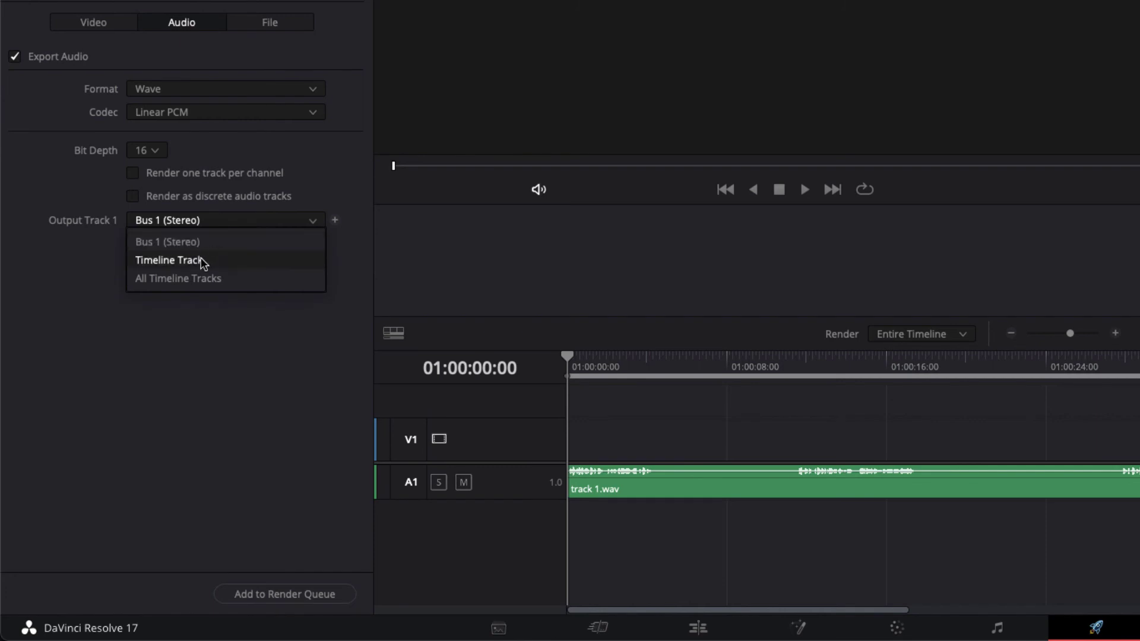
click(168, 260)
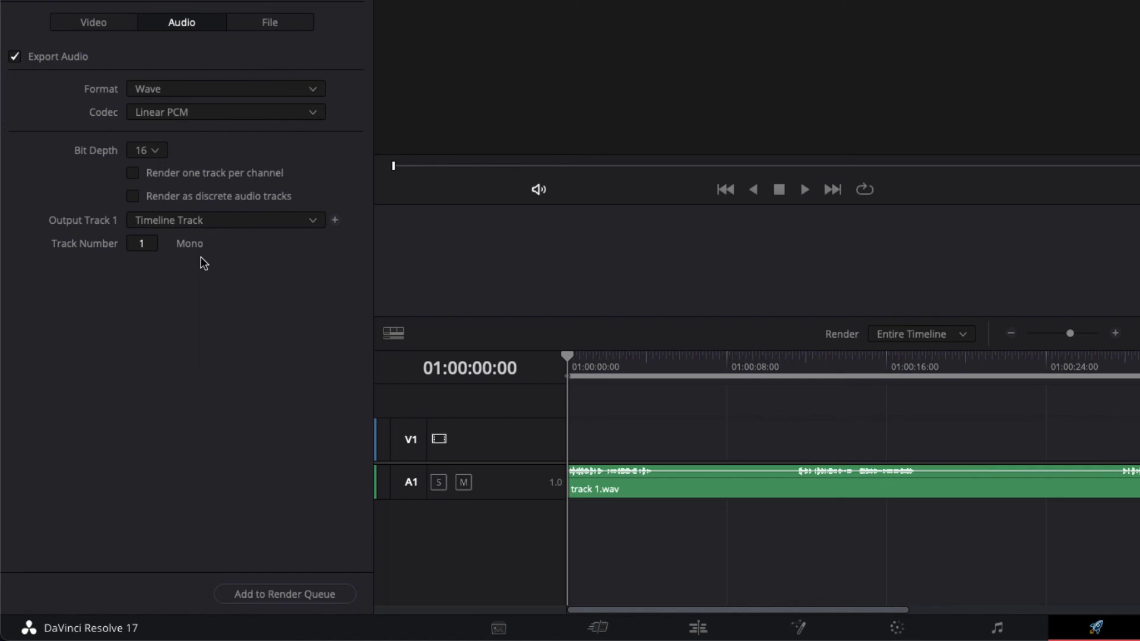
Queue the render as 'track 1 da vinci' on the Desktop and run Render All.
click(280, 595)
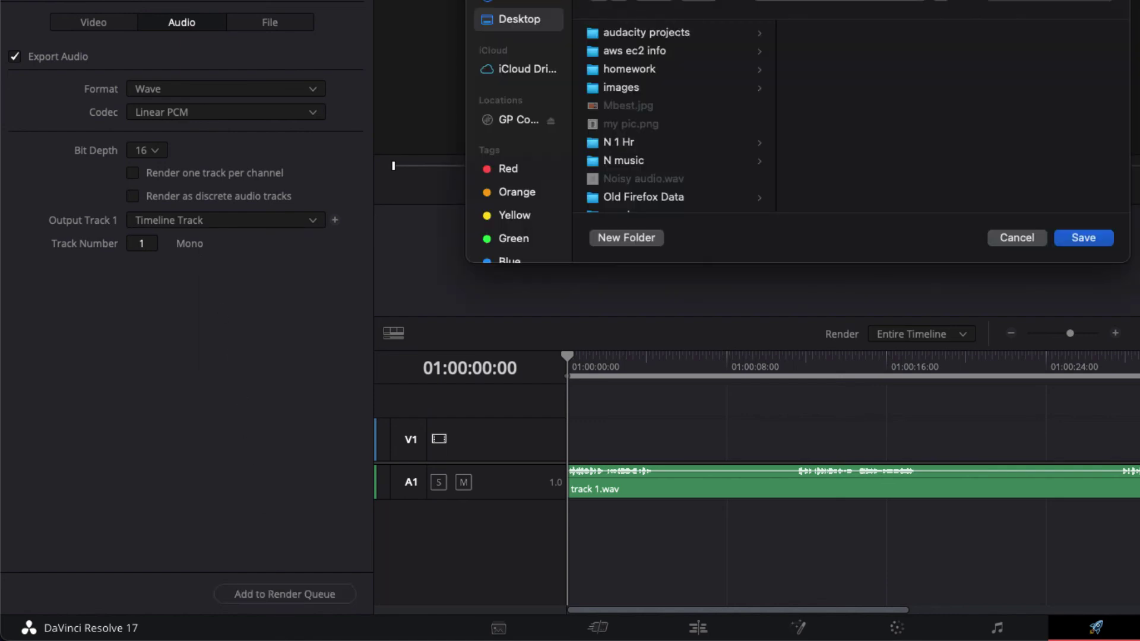
text(tra)
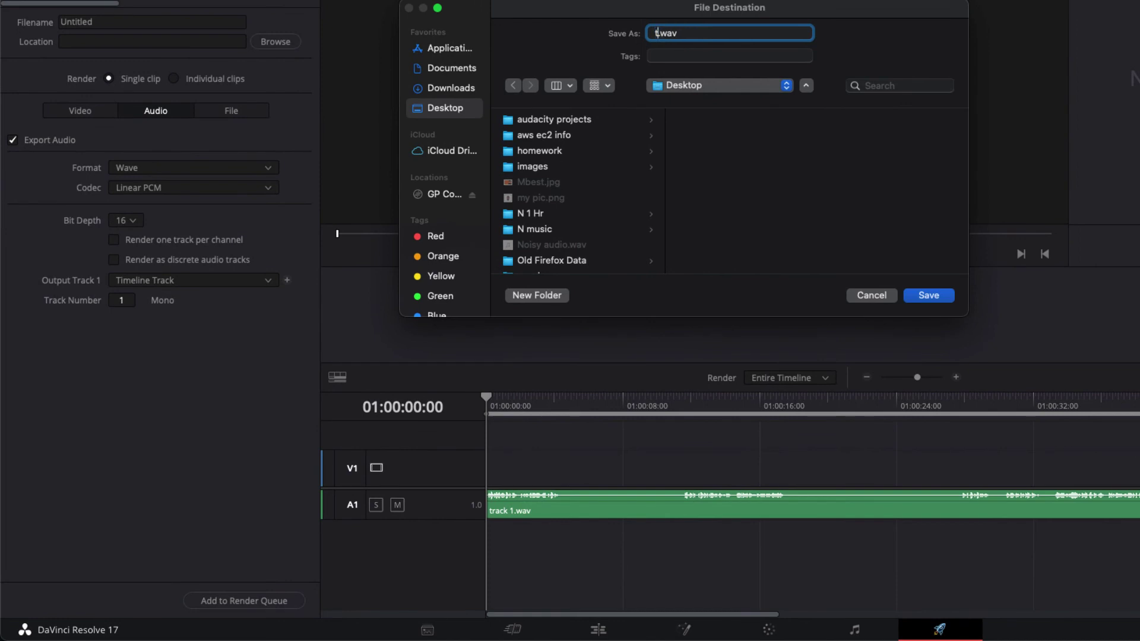
text(ck 1 da vinci)
click(928, 295)
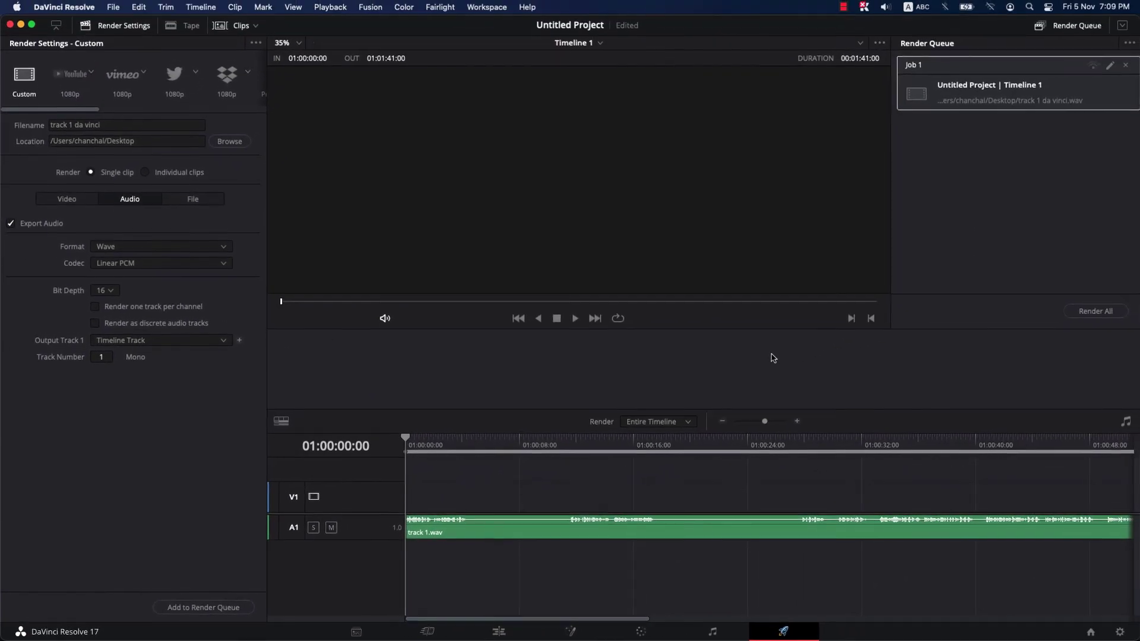
click(1095, 311)
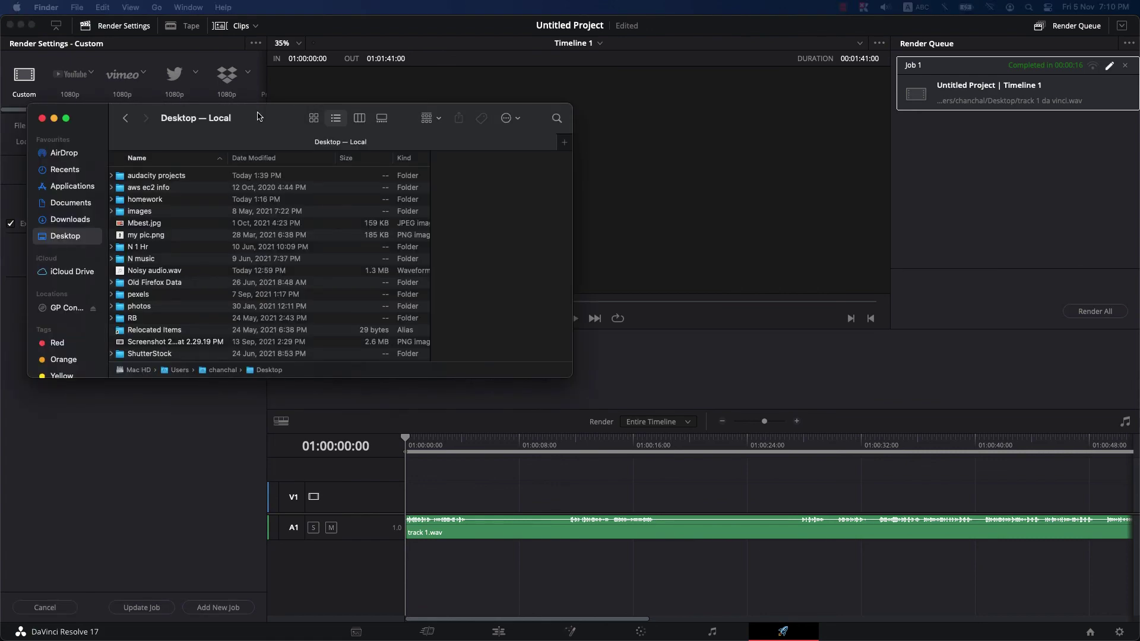
Select track 1 da vinci.wav in the Desktop listing to preview the 9.7 MB file.
scroll(157, 297, down, 3)
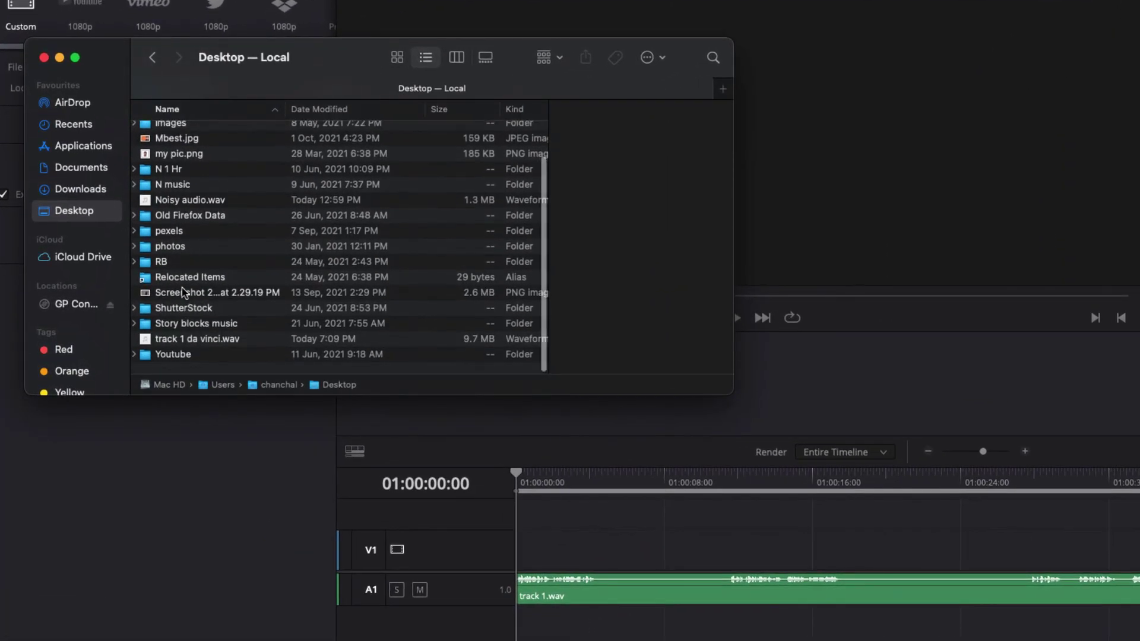
click(237, 344)
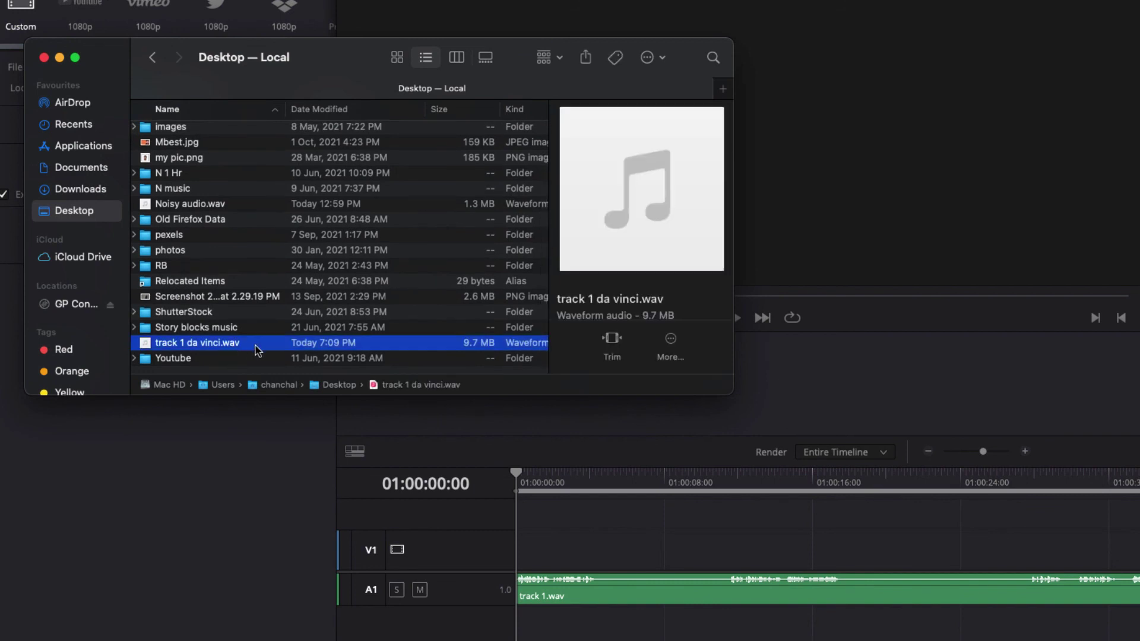